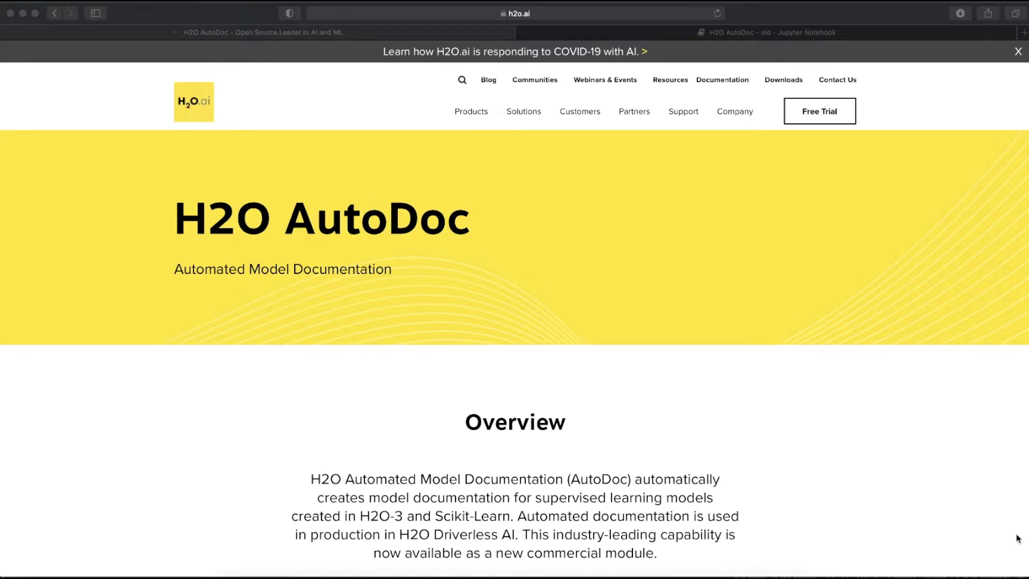
scroll(1019, 539, "down", 8)
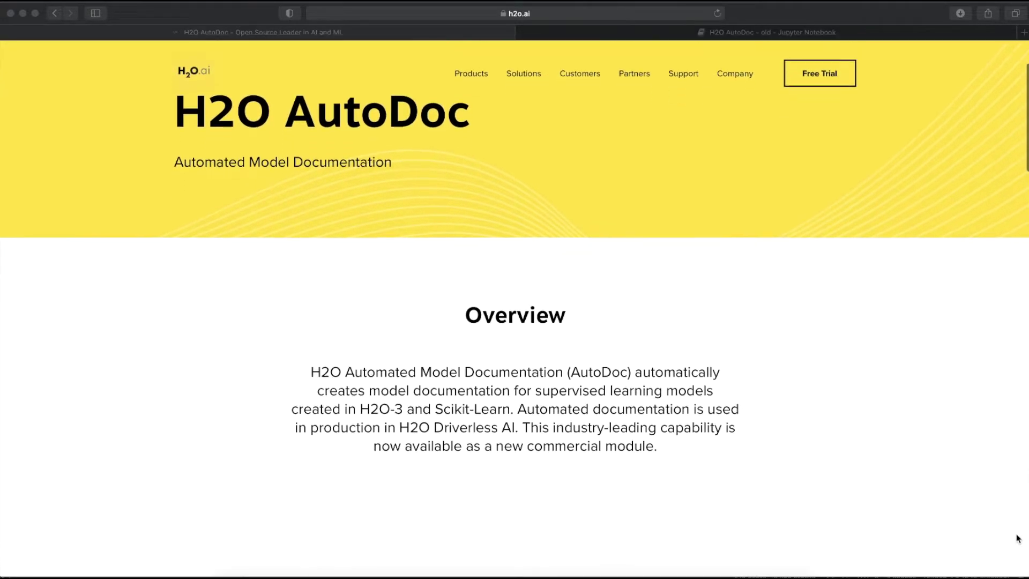
scroll(1019, 539, "down", 3)
scroll(1019, 539, "down", 2)
scroll(1018, 539, "down", 1)
scroll(1018, 539, "down", 1)
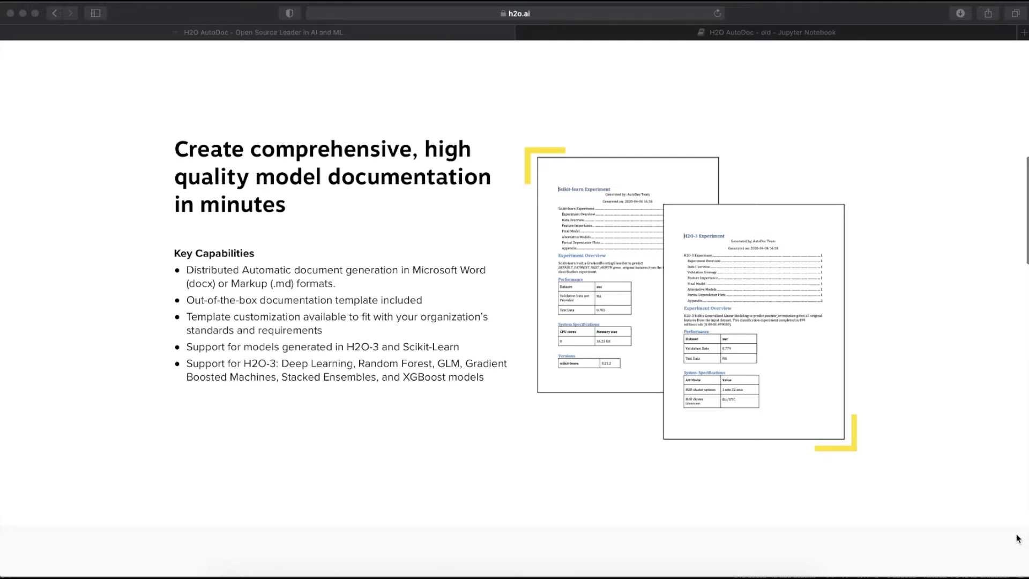
scroll(1018, 539, "down", 1)
scroll(1018, 539, "down", 1)
scroll(1019, 539, "down", 1)
scroll(1019, 538, "down", 1)
scroll(1019, 539, "down", 1)
scroll(1018, 539, "down", 1)
scroll(1018, 539, "down", 1)
scroll(1018, 539, "down", 1)
scroll(1018, 539, "down", 1)
scroll(1018, 538, "down", 1)
scroll(1018, 538, "down", 1)
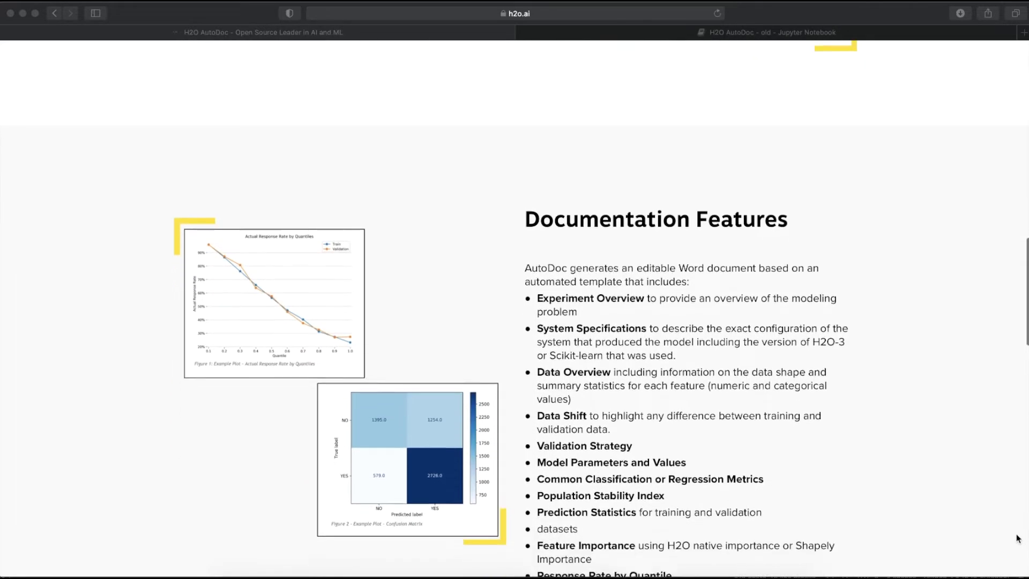
scroll(1018, 538, "down", 1)
scroll(1018, 539, "down", 1)
scroll(1018, 539, "down", 1)
scroll(1018, 539, "down", 1)
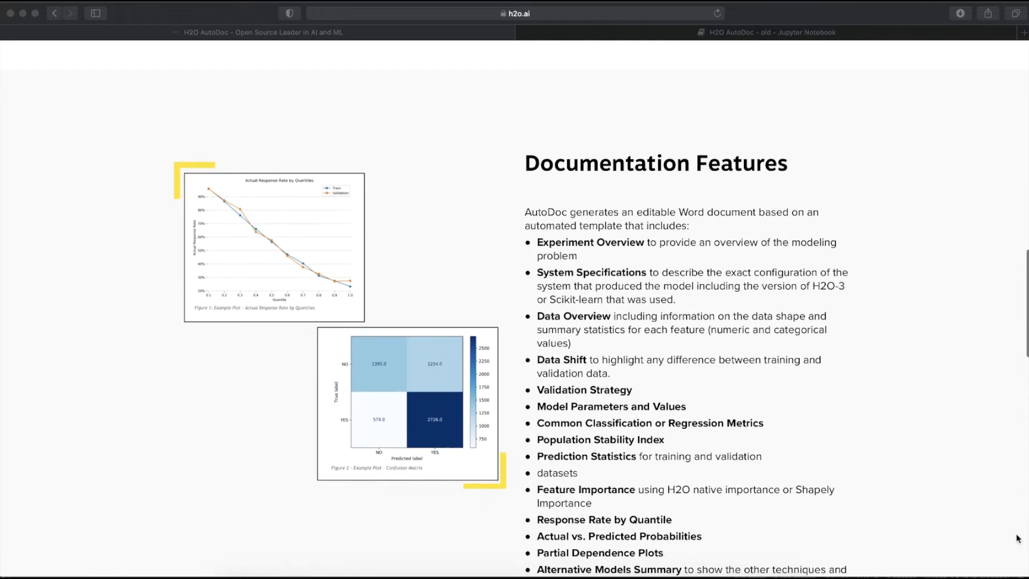
scroll(1019, 540, "down", 1)
scroll(1018, 539, "down", 1)
scroll(1018, 539, "down", 1)
scroll(1018, 539, "down", 1)
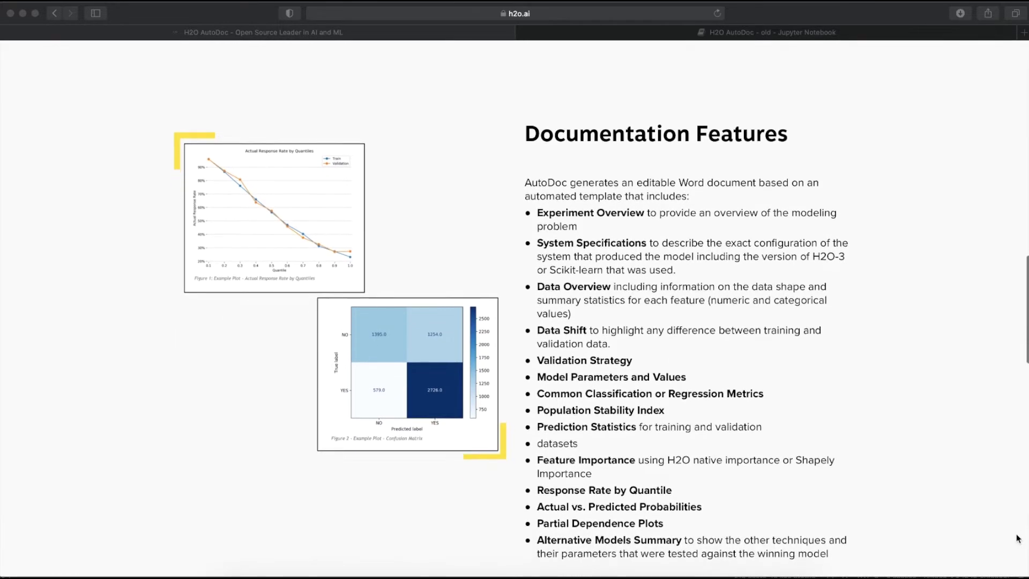
scroll(1018, 539, "down", 1)
scroll(1019, 539, "down", 1)
scroll(1018, 540, "down", 1)
scroll(1018, 539, "down", 1)
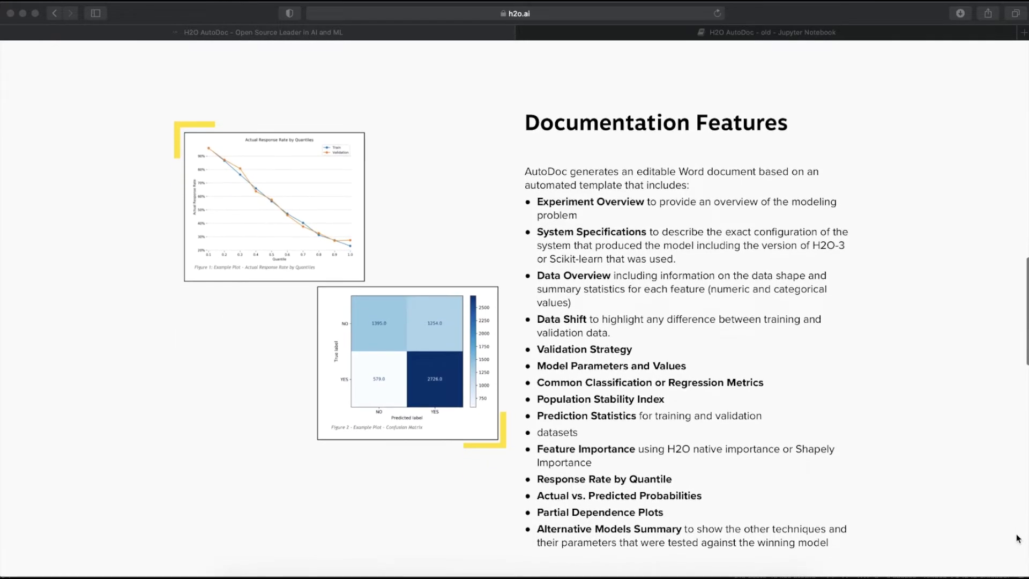
scroll(1018, 539, "down", 1)
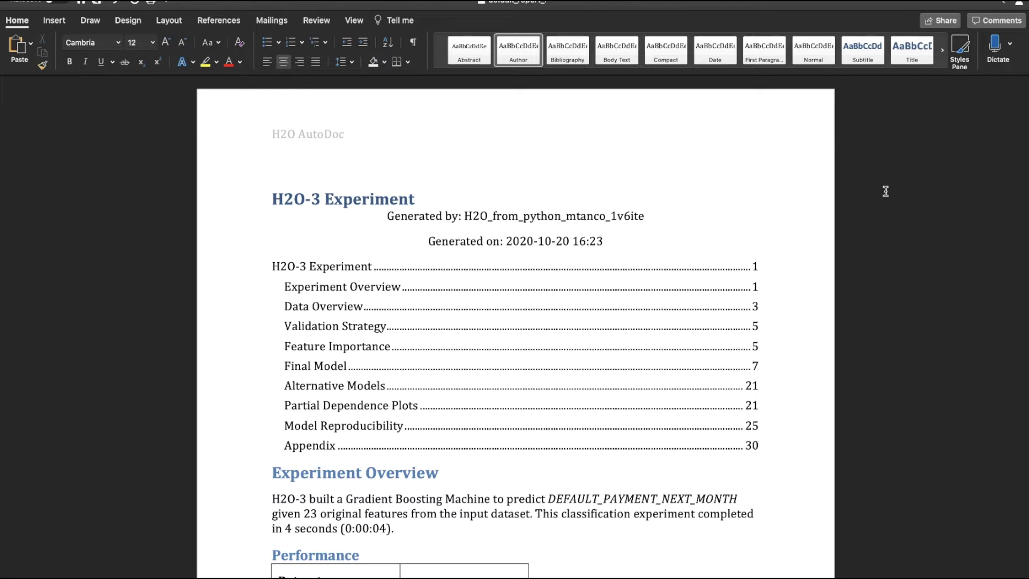
Check the SEX and EDUCATION partial dependence plots, then rerun the render_autodoc cell in Jupyter.
left_click(364, 405)
scroll(361, 402, "down", 4)
scroll(891, 392, "down", 4)
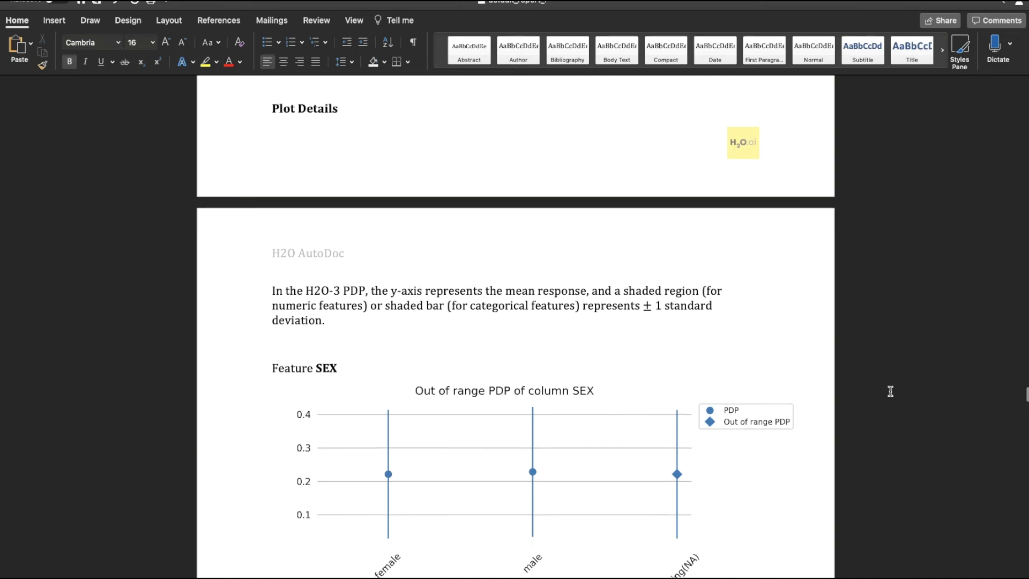
scroll(891, 392, "down", 5)
scroll(892, 392, "down", 5)
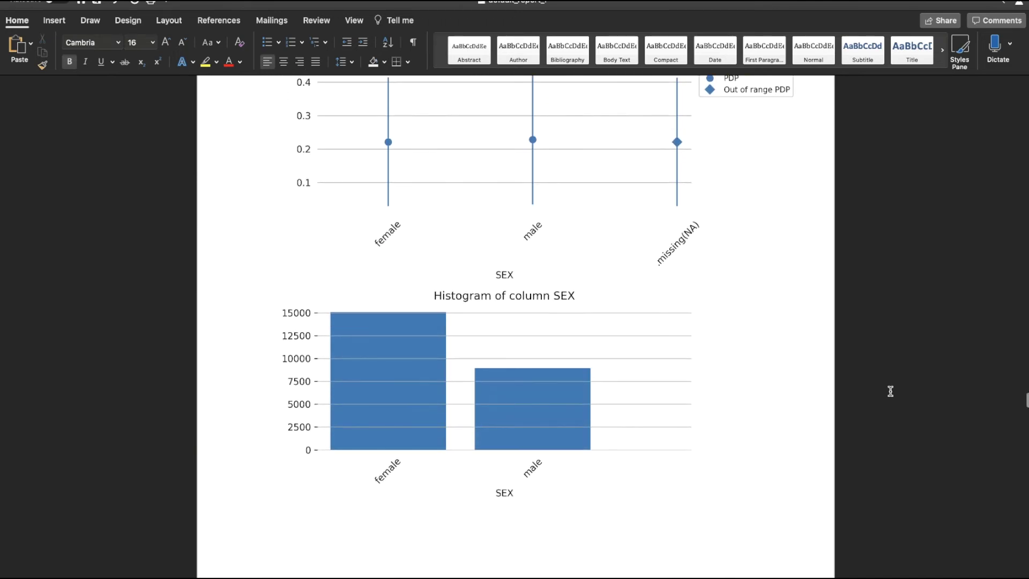
scroll(891, 392, "down", 5)
scroll(891, 392, "down", 5)
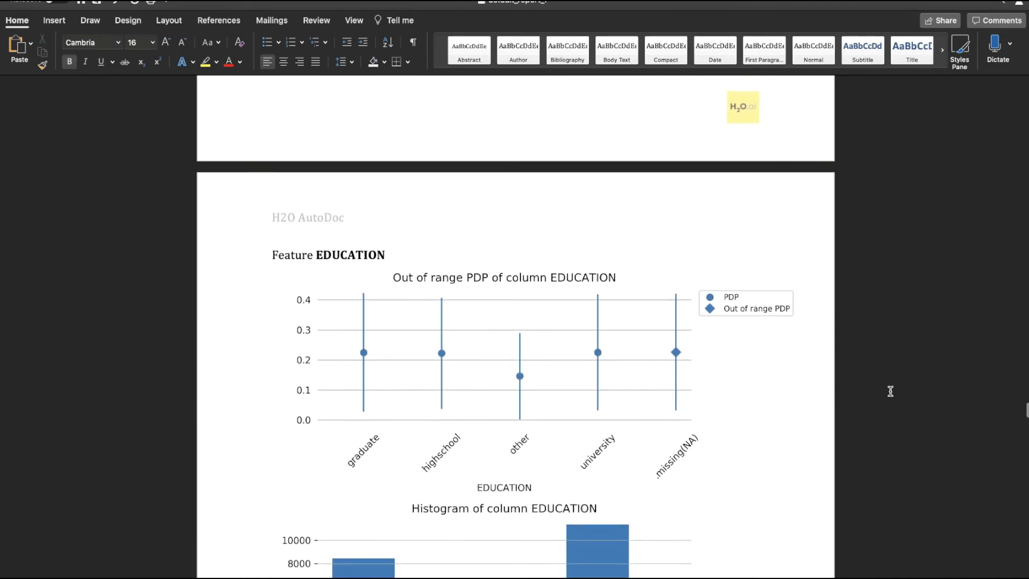
scroll(891, 392, "down", 3)
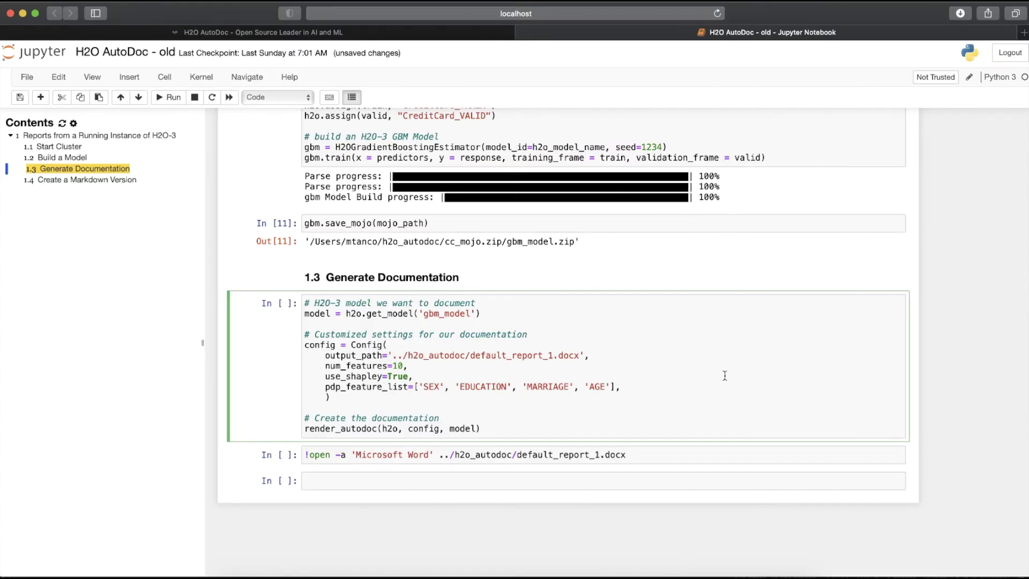
key("shift+Return")
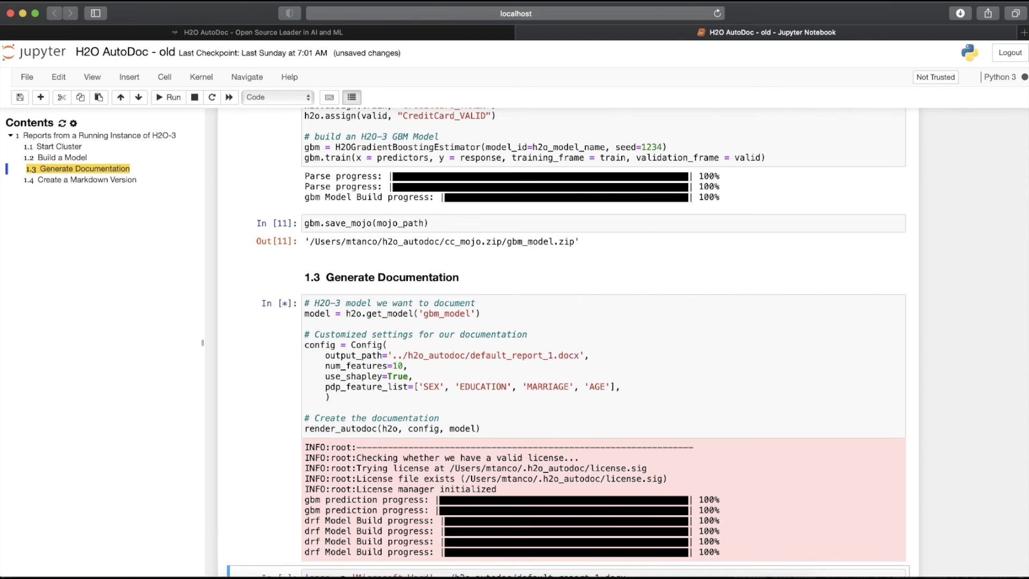